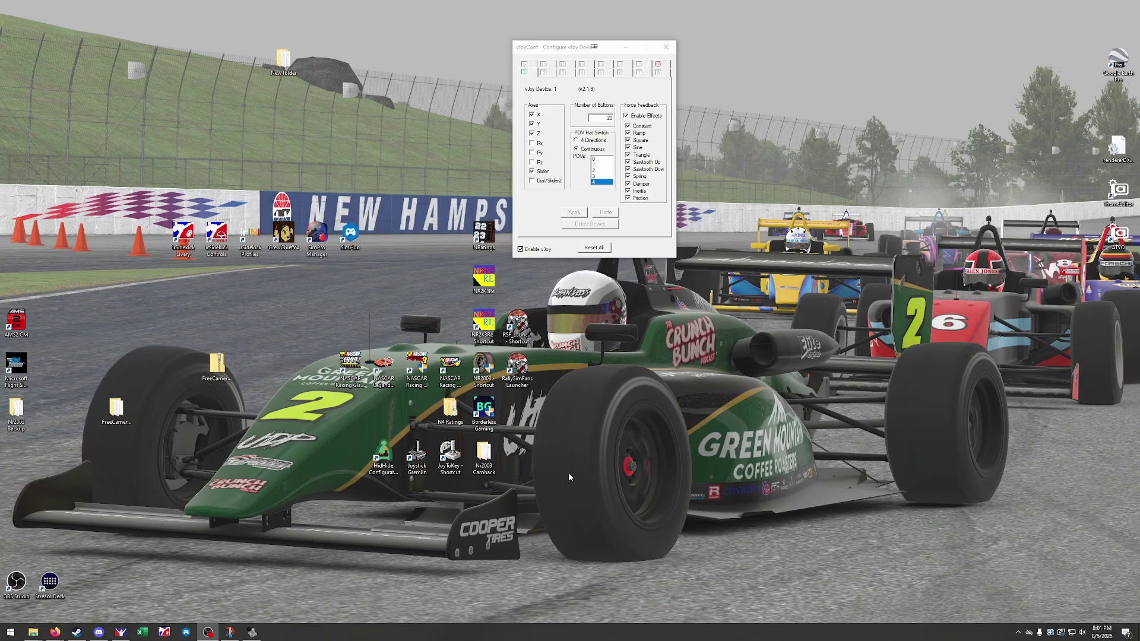
{"action": "left_click_drag", "start_coordinate": [564, 48], "coordinate": [549, 43]}
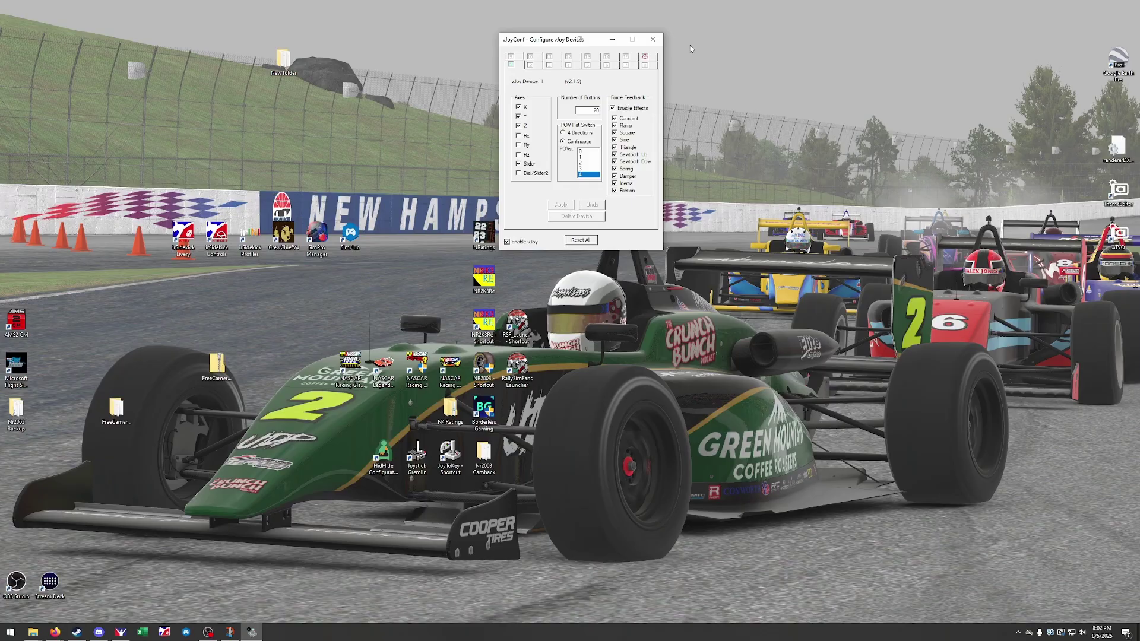
Close vJoyConf and launch the HidHide Configuration Client, moving its window higher on screen
{"action": "left_click", "coordinate": [651, 40]}
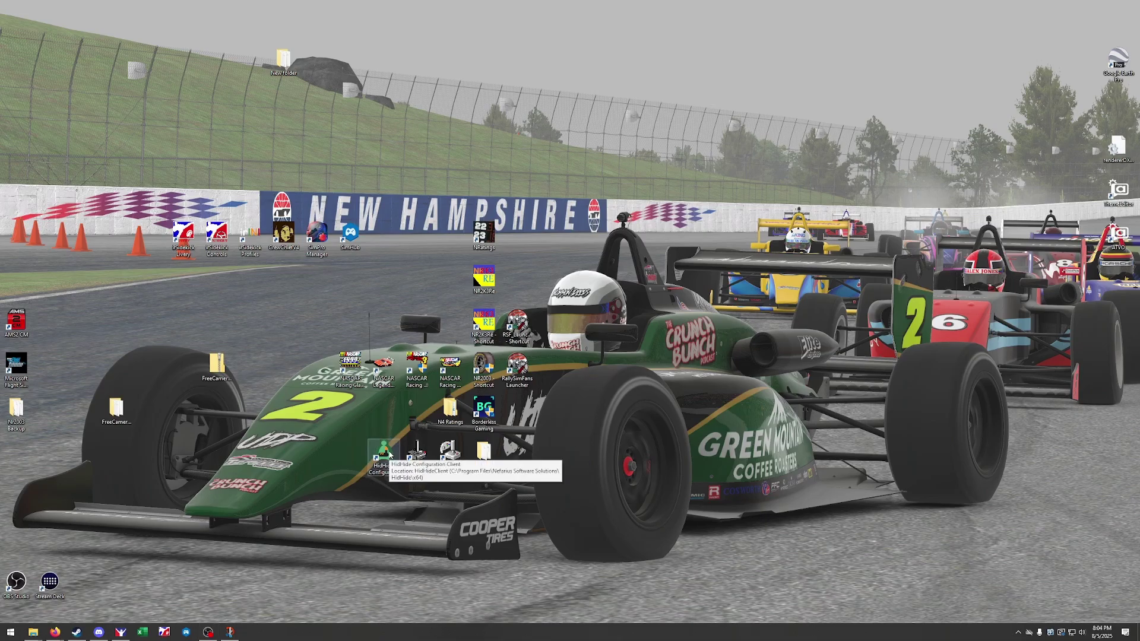
{"action": "double_click", "coordinate": [389, 454]}
{"action": "left_click_drag", "start_coordinate": [522, 245], "coordinate": [529, 119]}
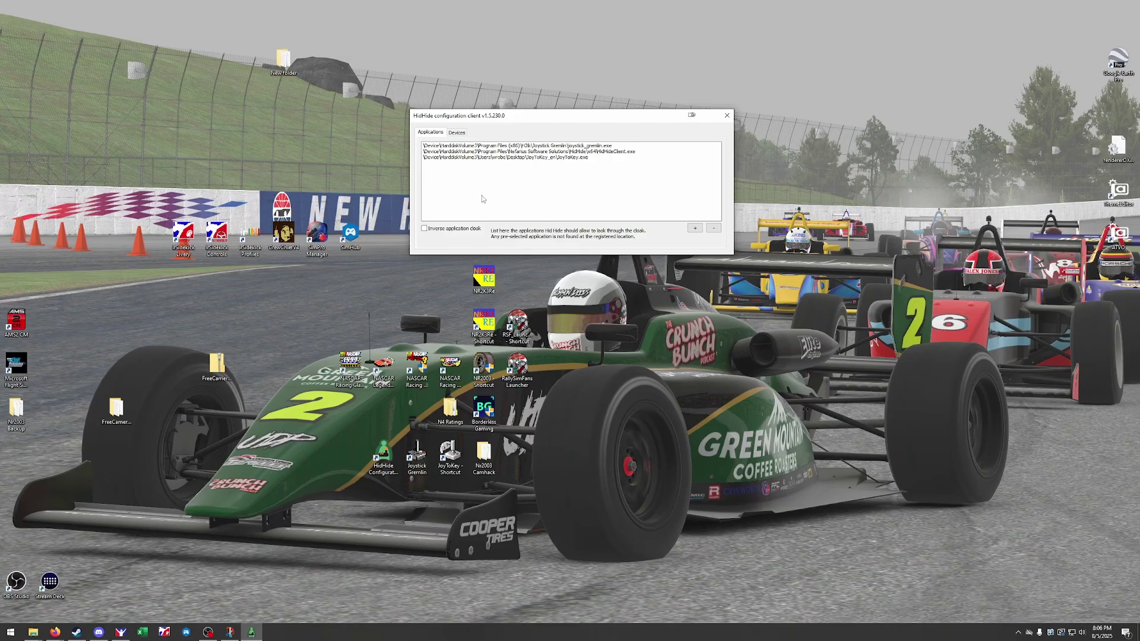
Show HidHide's device list, select vJoy, and hide the SIMAGIC DS-8X Shifter
{"action": "left_click", "coordinate": [459, 133]}
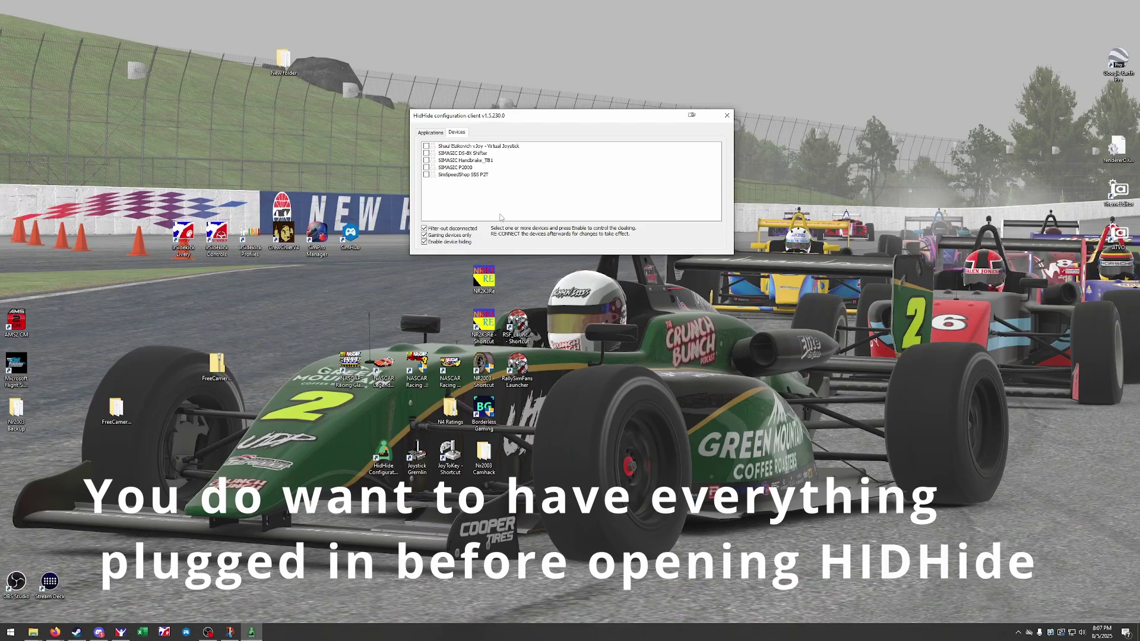
{"action": "left_click", "coordinate": [533, 148]}
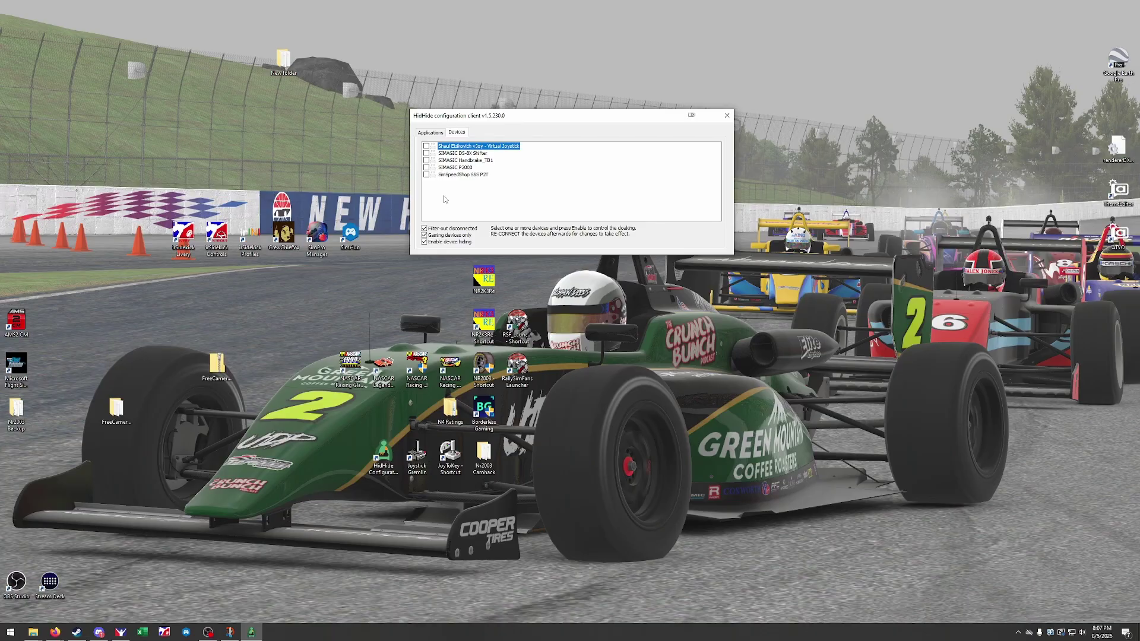
{"action": "left_click", "coordinate": [426, 154]}
Hide the SIMAGIC Handbrake_TB1, P2000 pedals and SimSpeedShop SSS P2T, then close HidHide
{"action": "left_click", "coordinate": [426, 160]}
{"action": "left_click", "coordinate": [426, 168]}
{"action": "left_click", "coordinate": [426, 174]}
{"action": "left_click", "coordinate": [727, 120]}
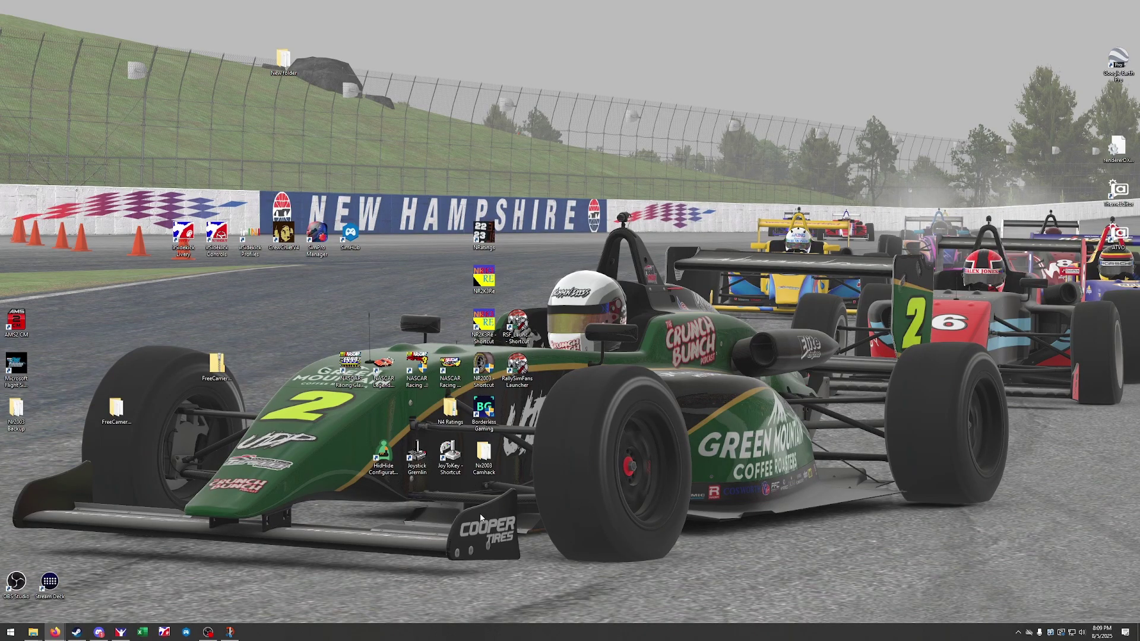
Launch Joystick Gremlin and reposition its window on the desktop
{"action": "double_click", "coordinate": [426, 459]}
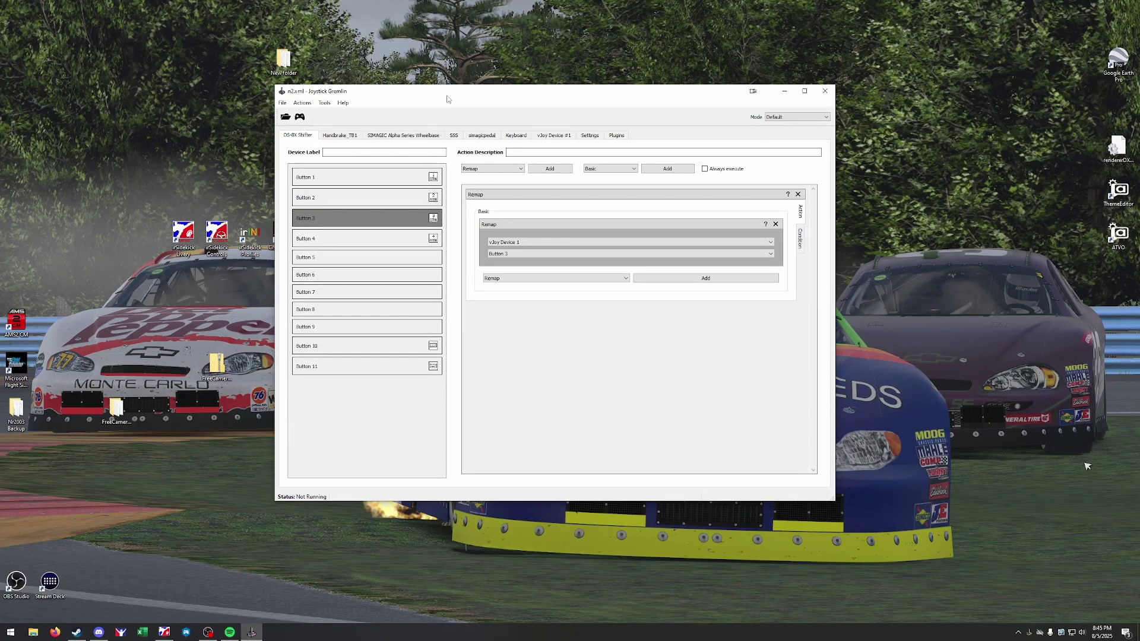
{"action": "left_click_drag", "start_coordinate": [448, 98], "coordinate": [560, 99]}
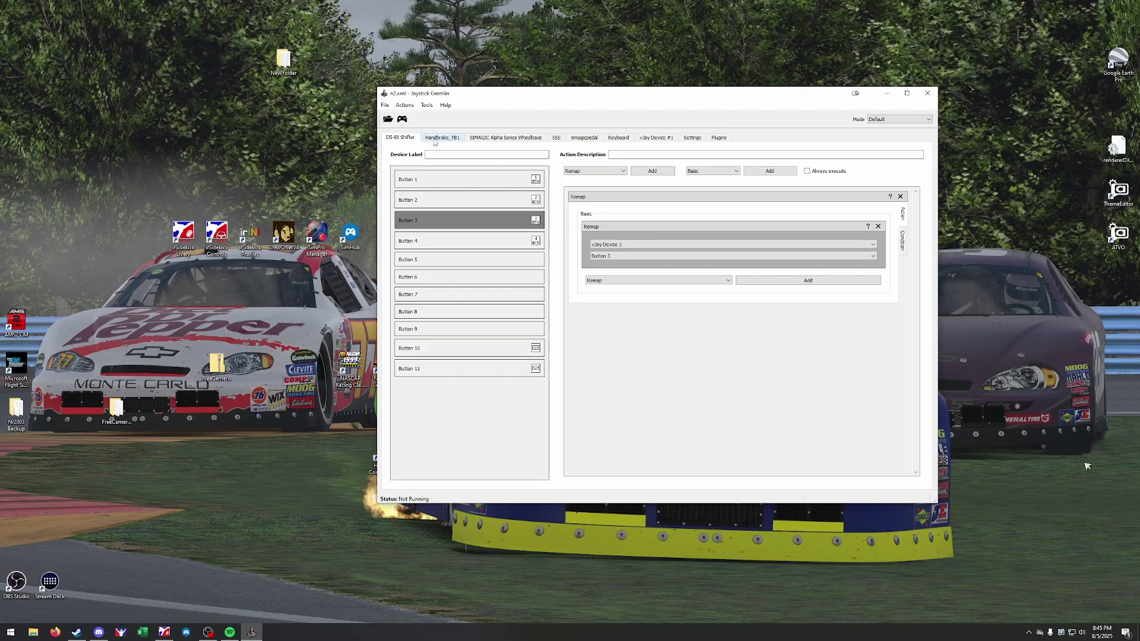
{"action": "left_click_drag", "start_coordinate": [602, 95], "coordinate": [777, 171]}
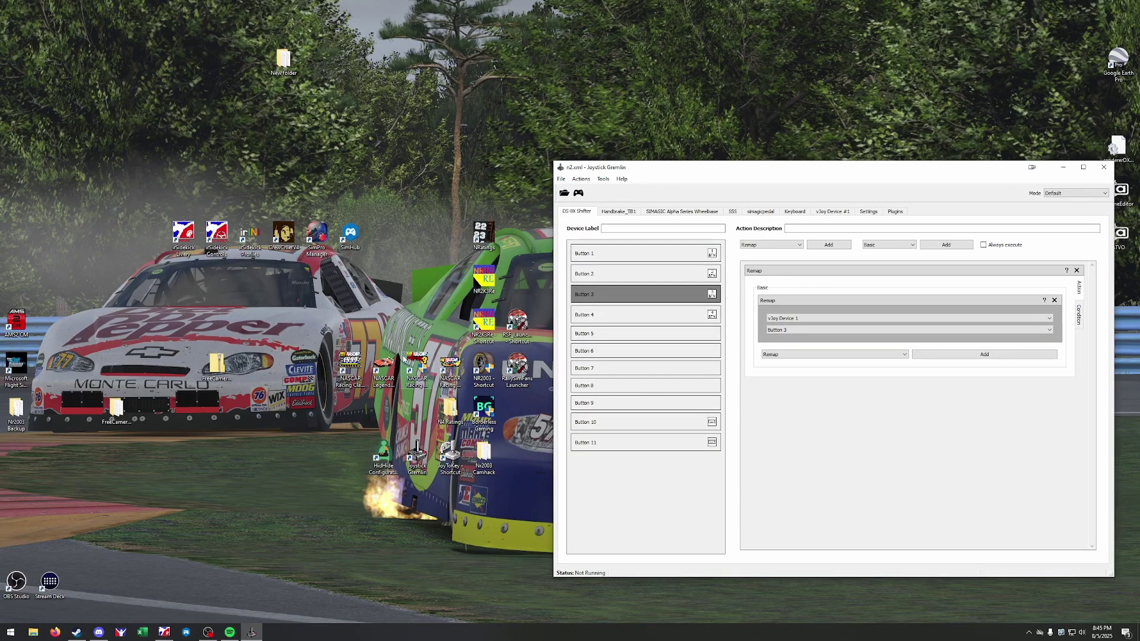
{"action": "left_click_drag", "start_coordinate": [685, 168], "coordinate": [640, 81]}
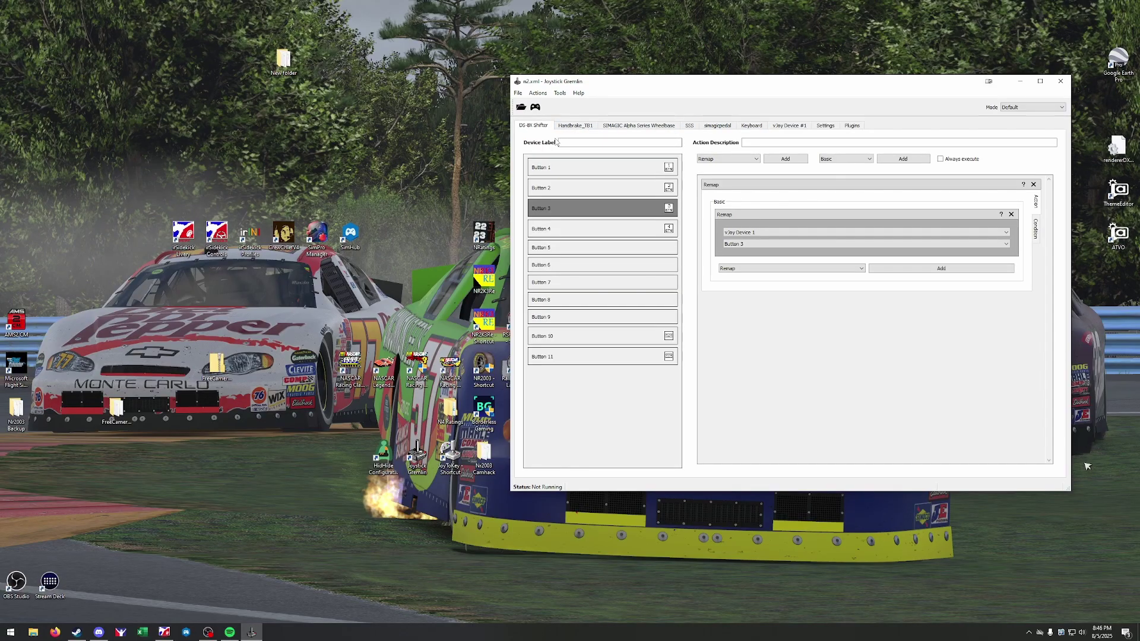
Review the wheelbase X Axis and simagicpedal axis remaps, then move the window left
{"action": "left_click", "coordinate": [635, 126]}
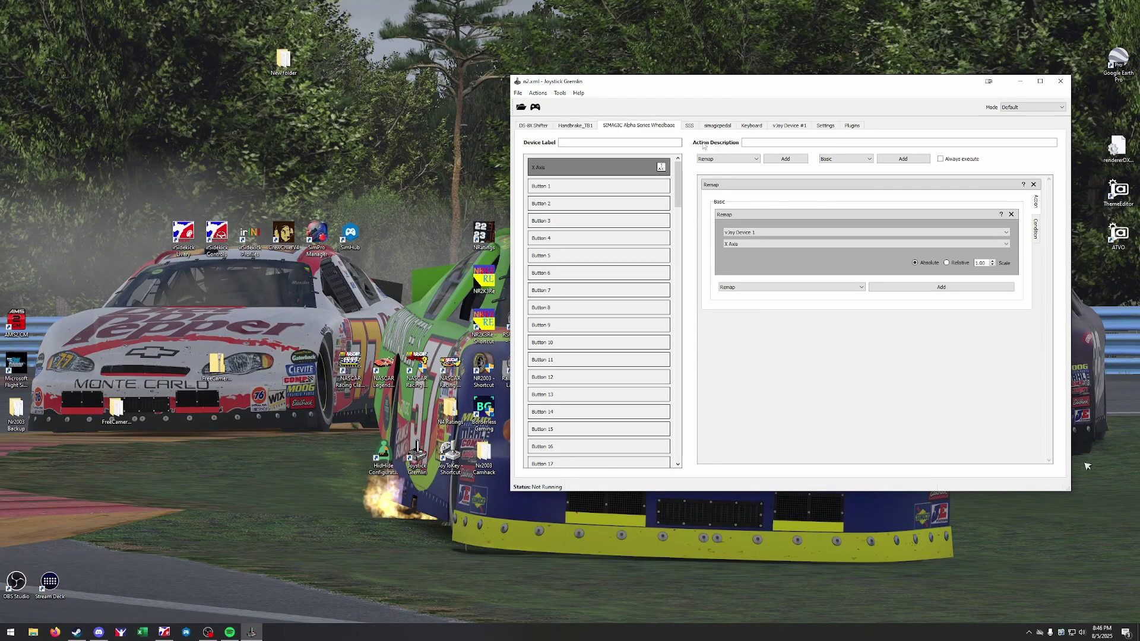
{"action": "left_click", "coordinate": [718, 126]}
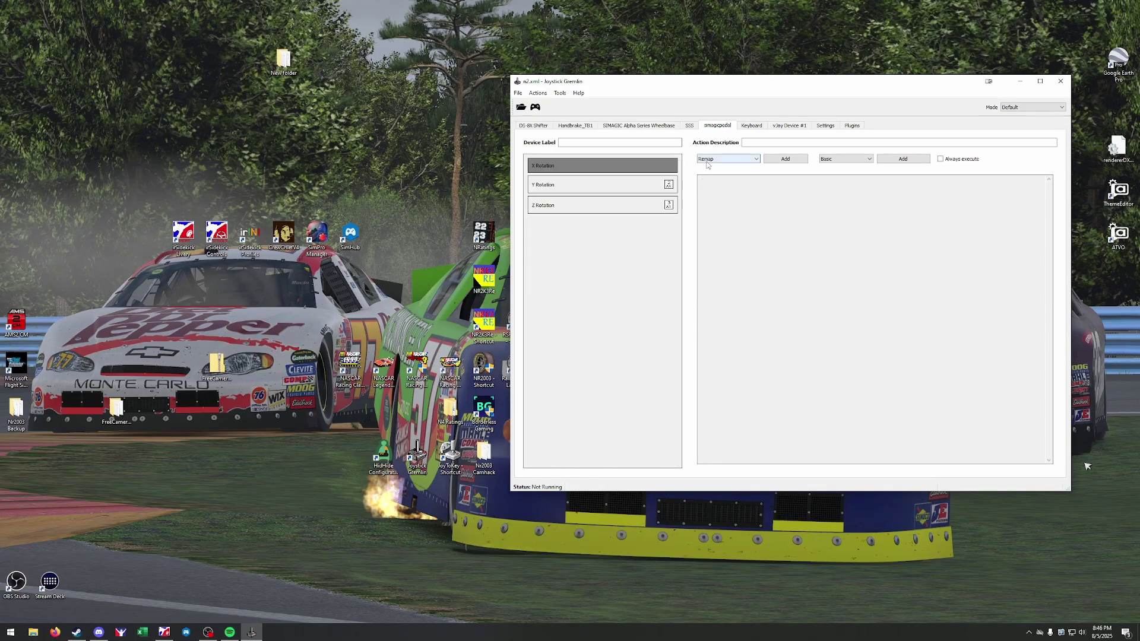
{"action": "left_click_drag", "start_coordinate": [648, 81], "coordinate": [158, 72]}
Open the Input Viewer from Tools and place it beside the main window
{"action": "left_click", "coordinate": [70, 85]}
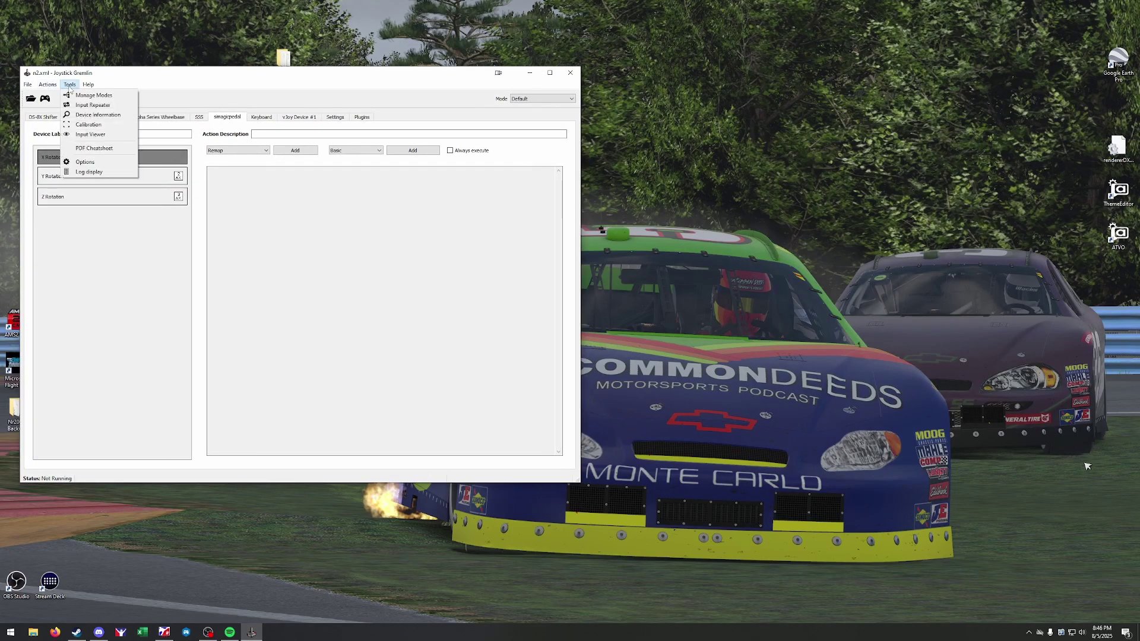
{"action": "left_click", "coordinate": [91, 134]}
{"action": "left_click_drag", "start_coordinate": [264, 209], "coordinate": [707, 71]}
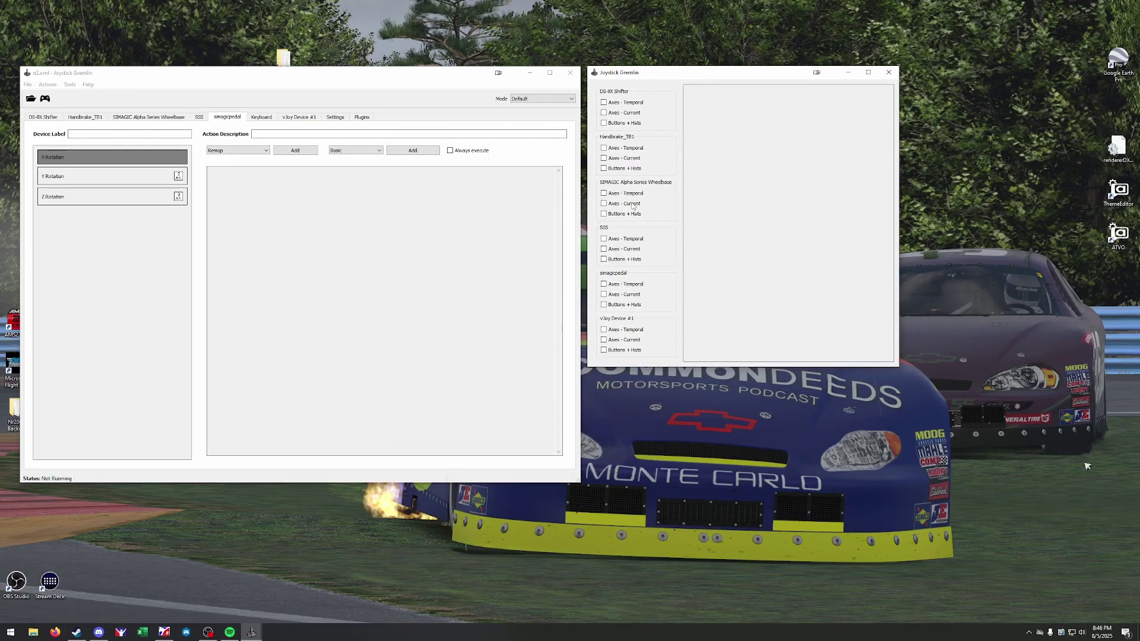
Show current axes for wheelbase, simagicpedal and vJoy Device #1, plus Handbrake_TB1 and vJoy buttons and hats
{"action": "left_click", "coordinate": [605, 205]}
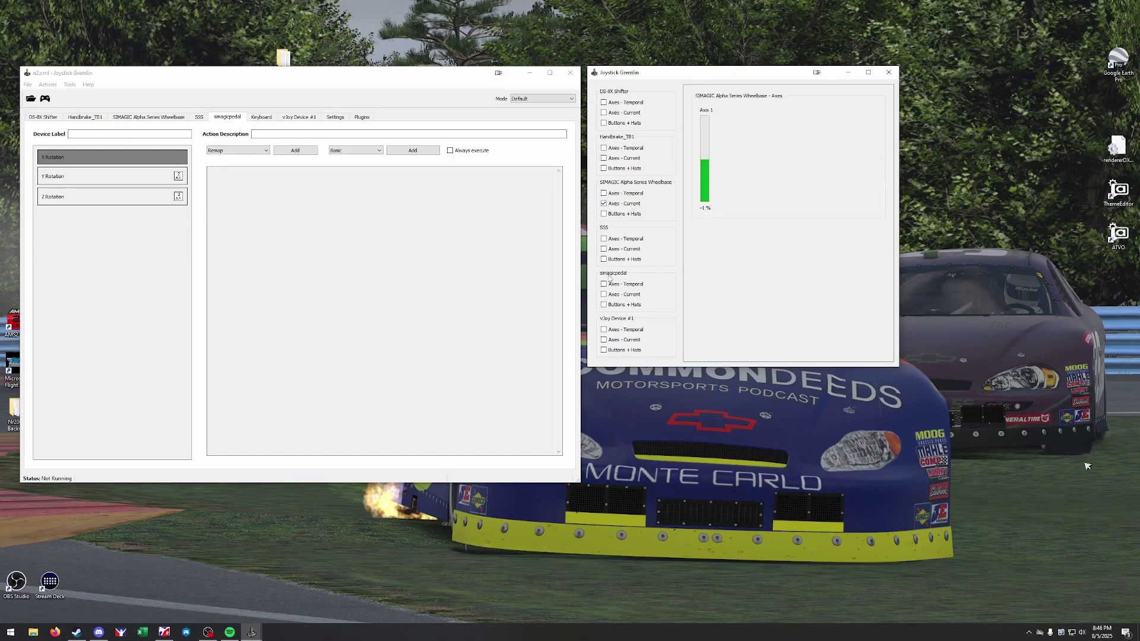
{"action": "left_click", "coordinate": [604, 296]}
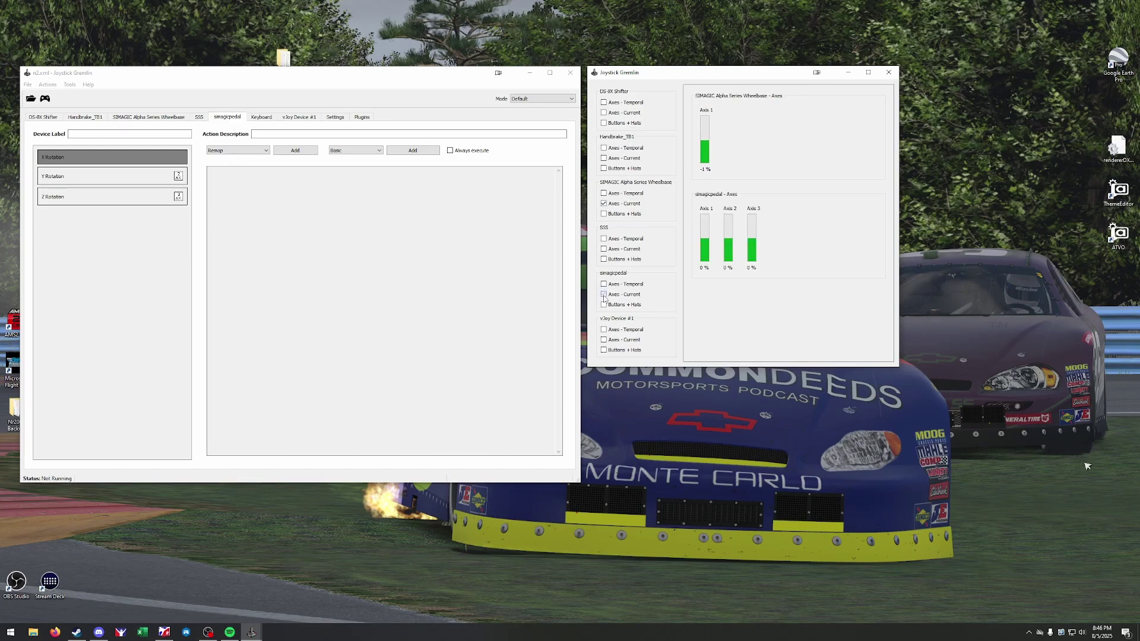
{"action": "left_click", "coordinate": [604, 341]}
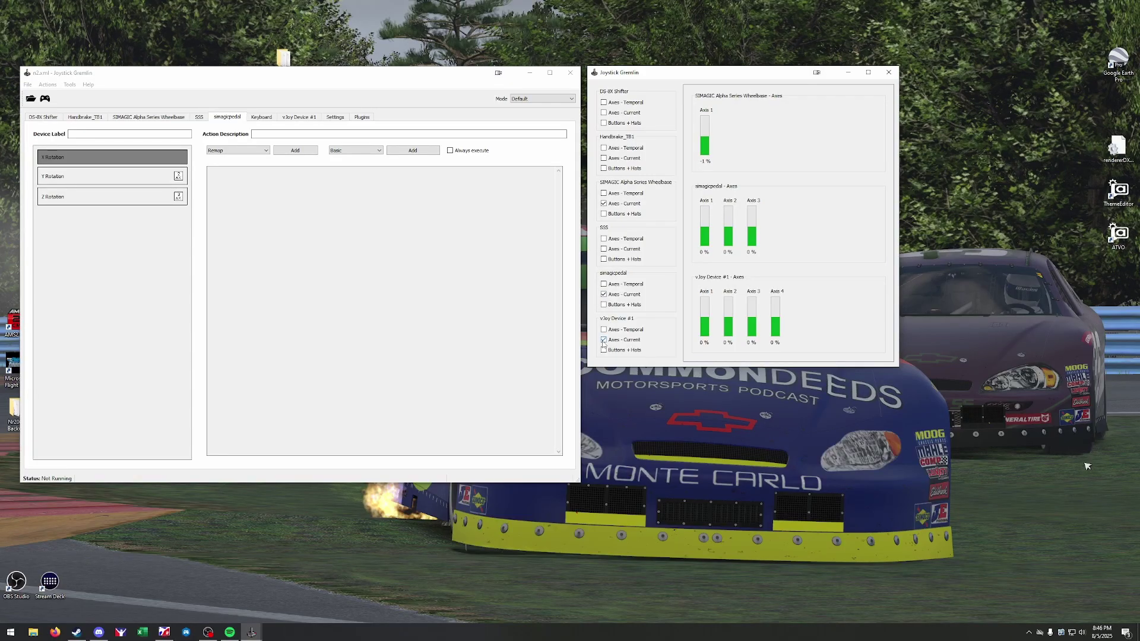
{"action": "left_click", "coordinate": [604, 168]}
{"action": "left_click_drag", "start_coordinate": [819, 366], "coordinate": [833, 579]}
{"action": "left_click", "coordinate": [603, 470]}
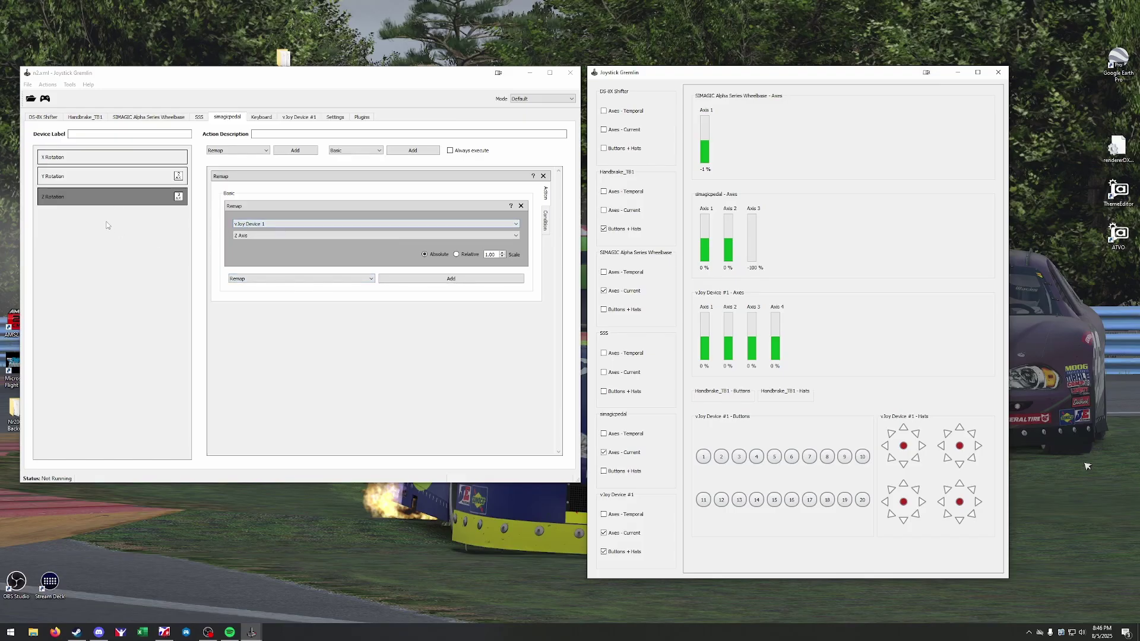
Show the simagicpedal X Rotation input, which has no action yet
{"action": "left_click", "coordinate": [80, 160]}
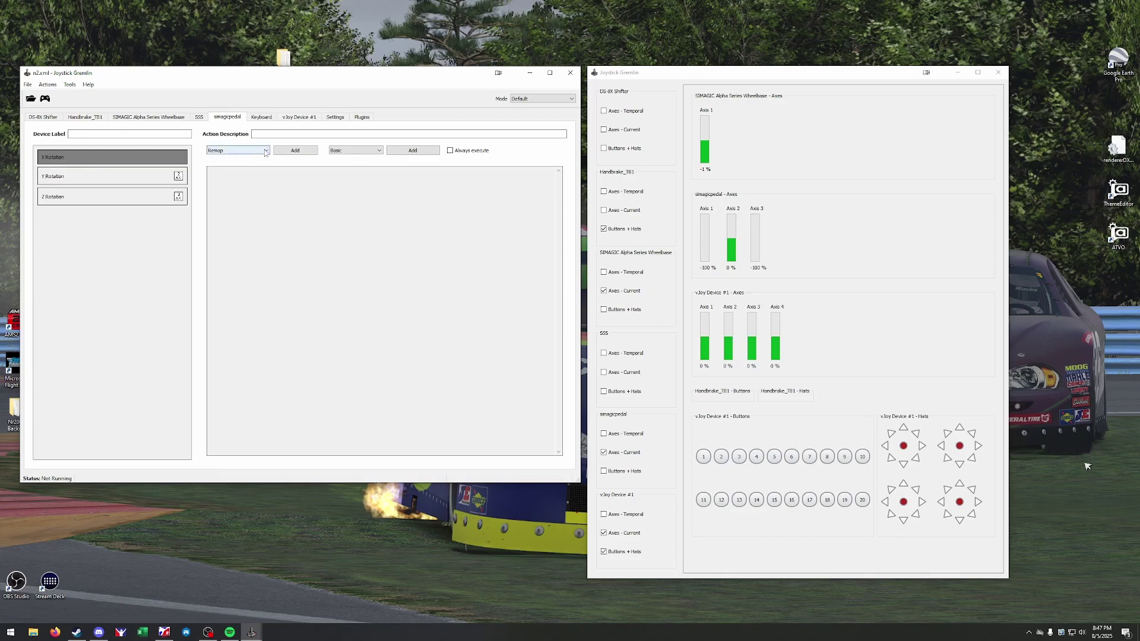
Add a Remap of the pedal's X Rotation to the vJoy Slider, then remove it
{"action": "left_click", "coordinate": [295, 151]}
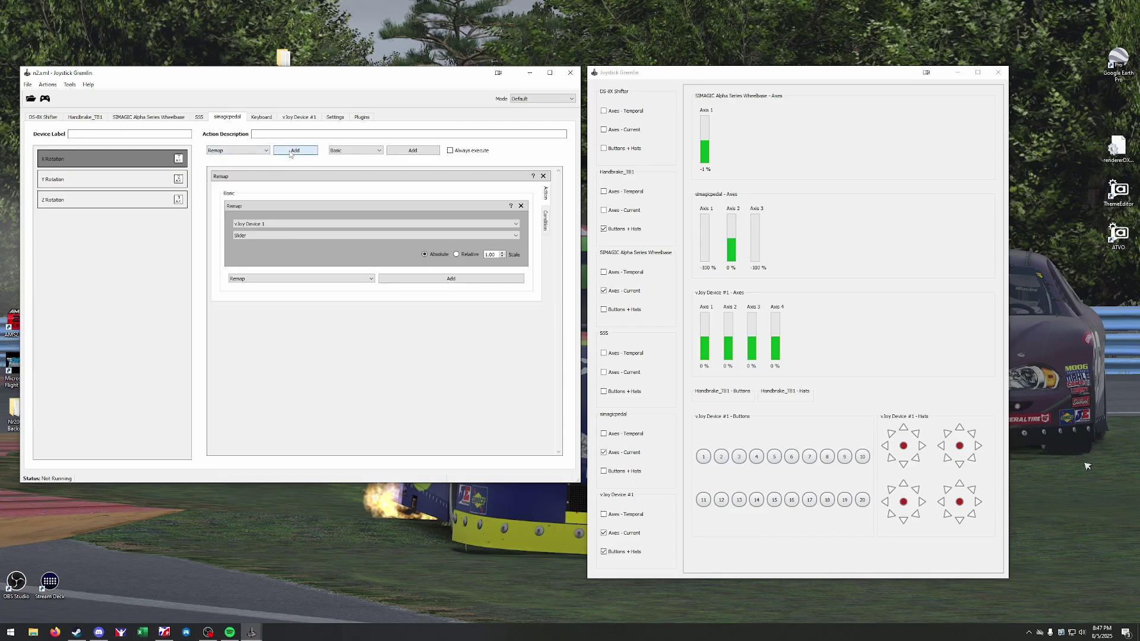
{"action": "left_click", "coordinate": [419, 236]}
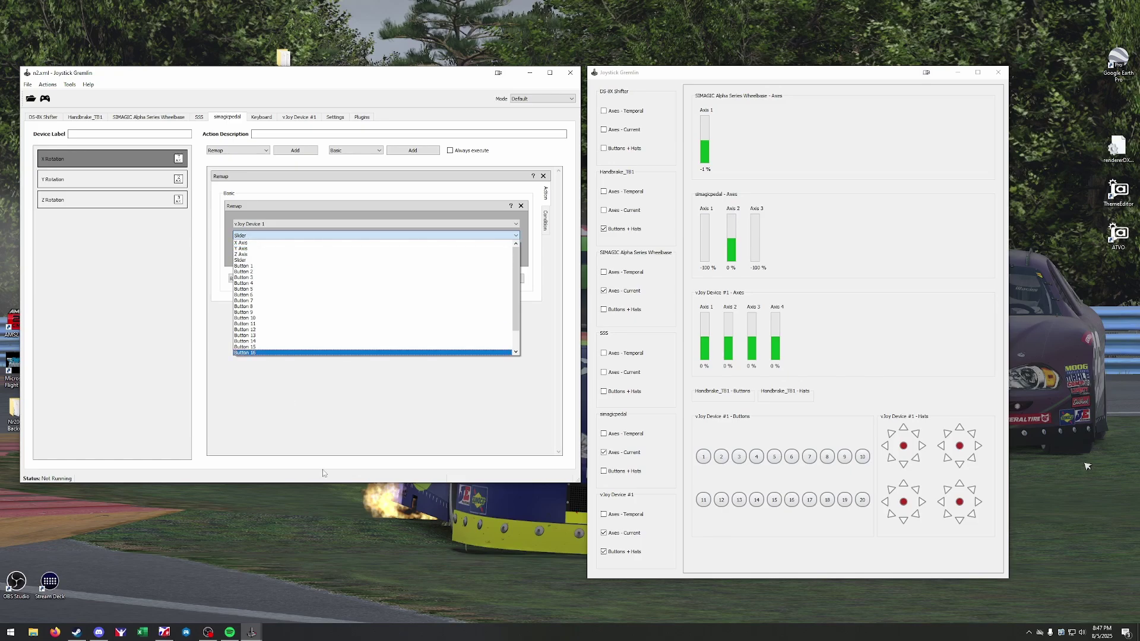
{"action": "left_click", "coordinate": [321, 422]}
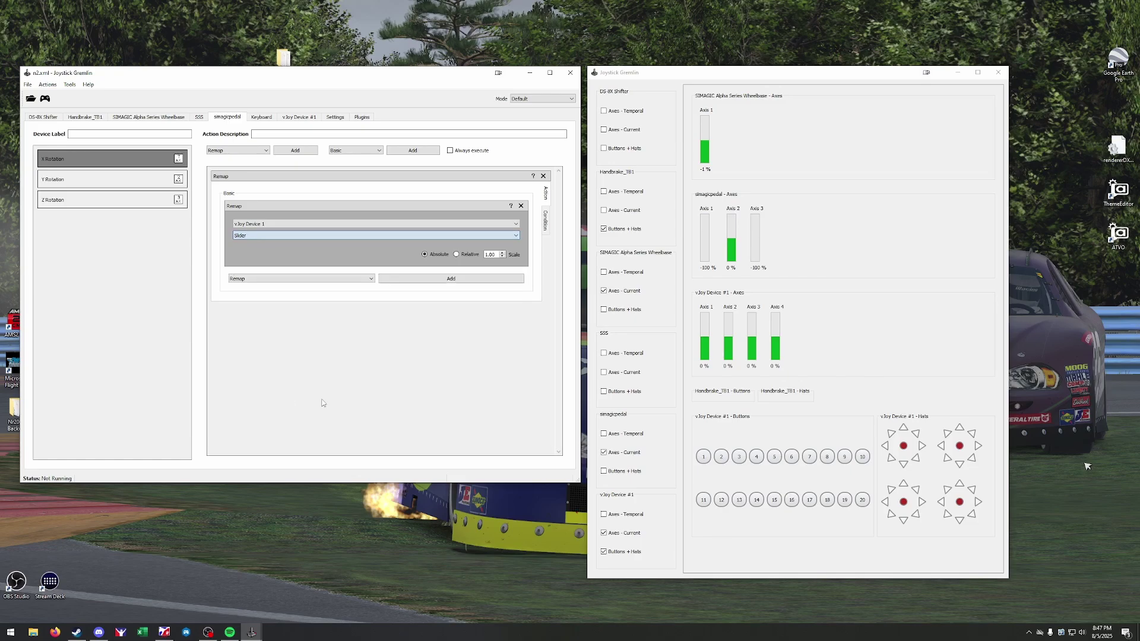
{"action": "left_click", "coordinate": [543, 176]}
Review the pedal's Y and Z Rotation mappings, then return to the Alpha Series Wheelbase tab
{"action": "left_click", "coordinate": [92, 183]}
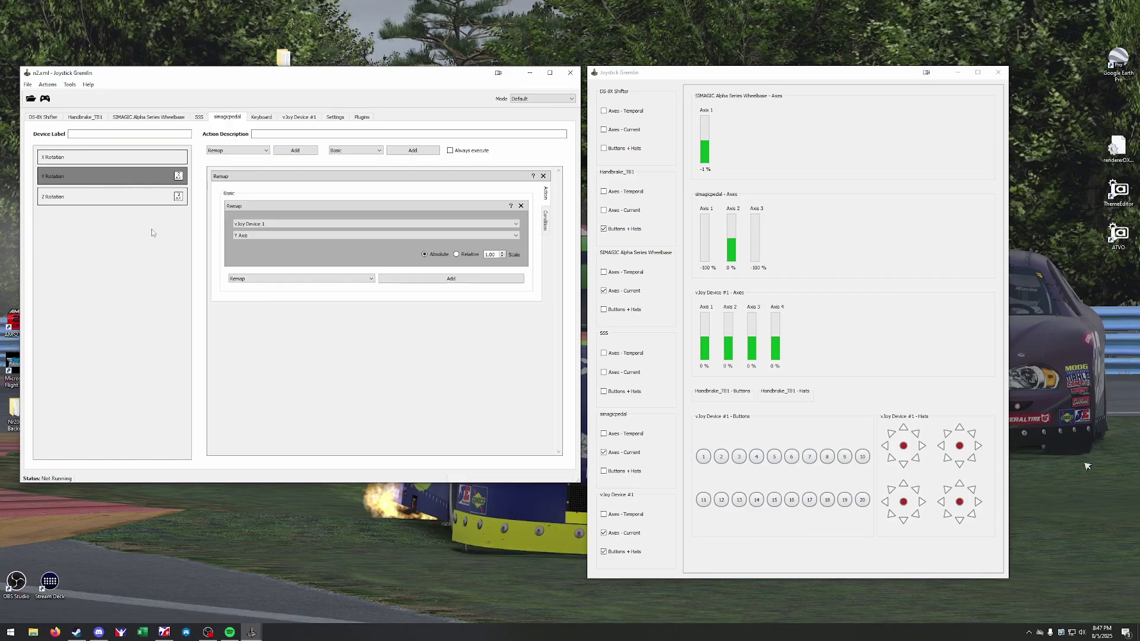
{"action": "left_click", "coordinate": [91, 202]}
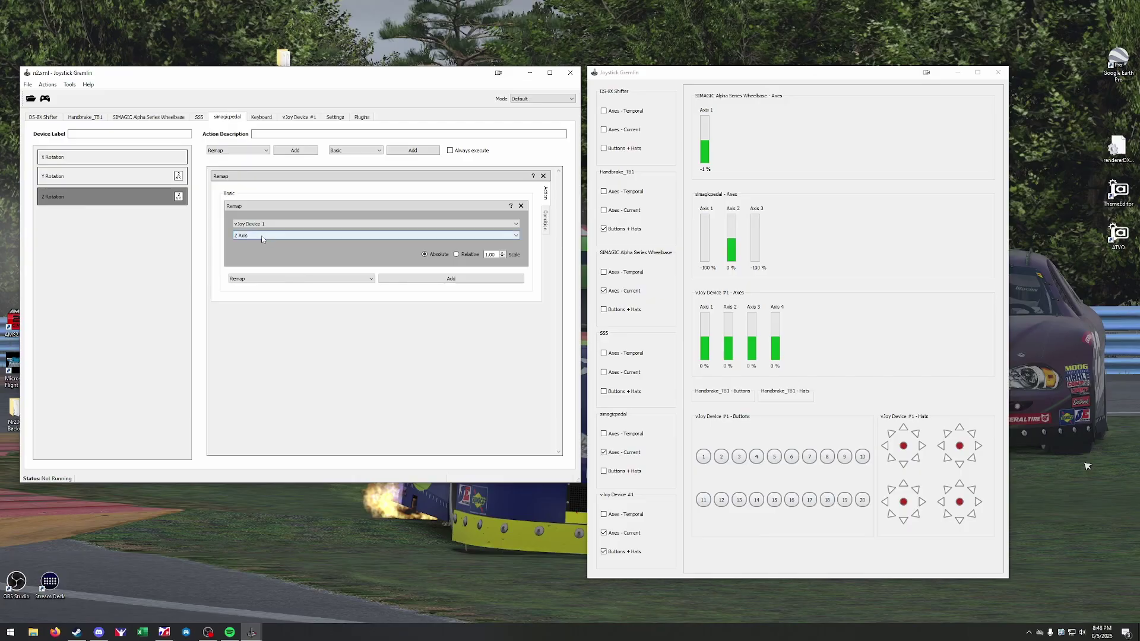
{"action": "left_click", "coordinate": [170, 117]}
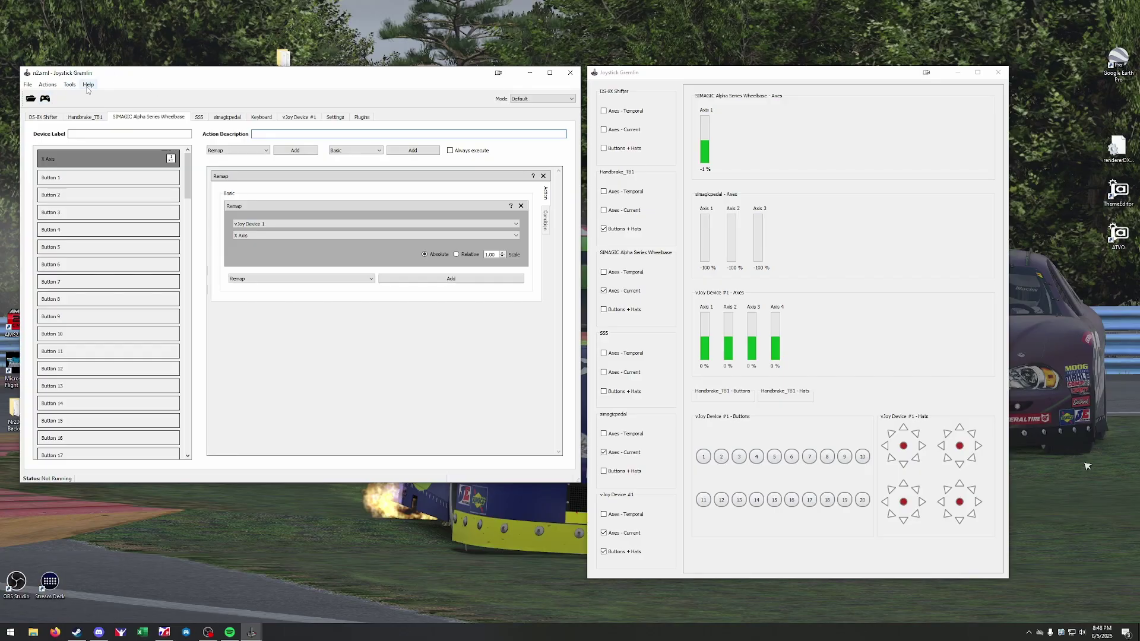
Activate the profile and confirm vJoy Device #1 axes mirror the wheelbase in the input viewer
{"action": "left_click", "coordinate": [45, 98]}
{"action": "left_click", "coordinate": [874, 174]}
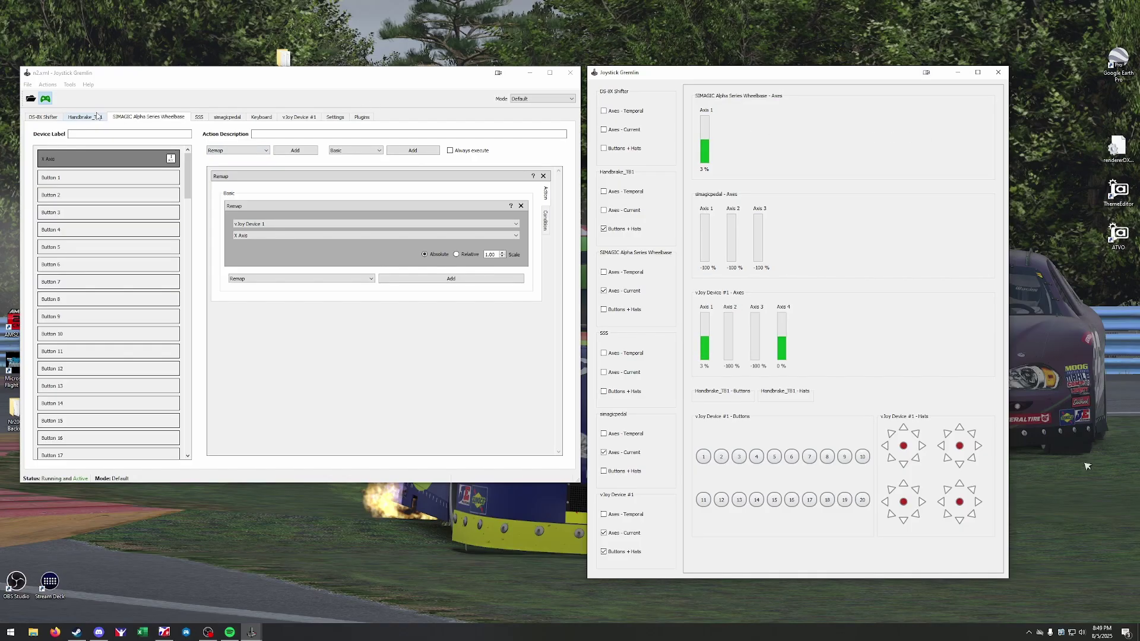
{"action": "left_click", "coordinate": [47, 84]}
{"action": "mouse_move", "coordinate": [67, 87]}
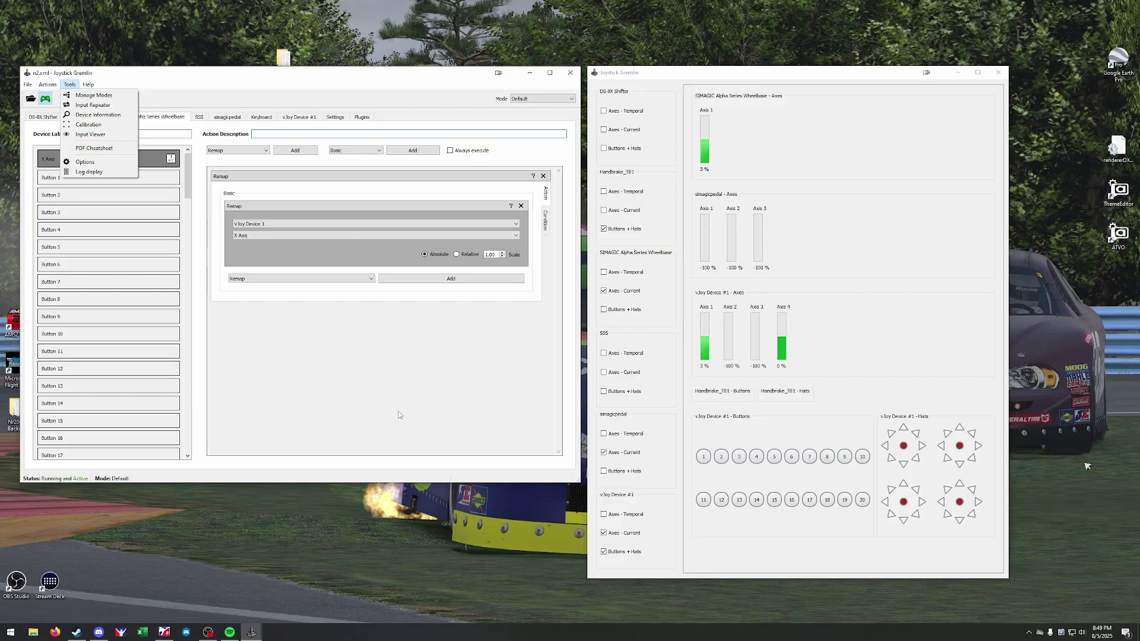
Raise and shorten the main profile window, close the input viewer, and move the window toward centre
{"action": "left_click", "coordinate": [205, 78]}
{"action": "left_click_drag", "start_coordinate": [206, 78], "coordinate": [198, 25]}
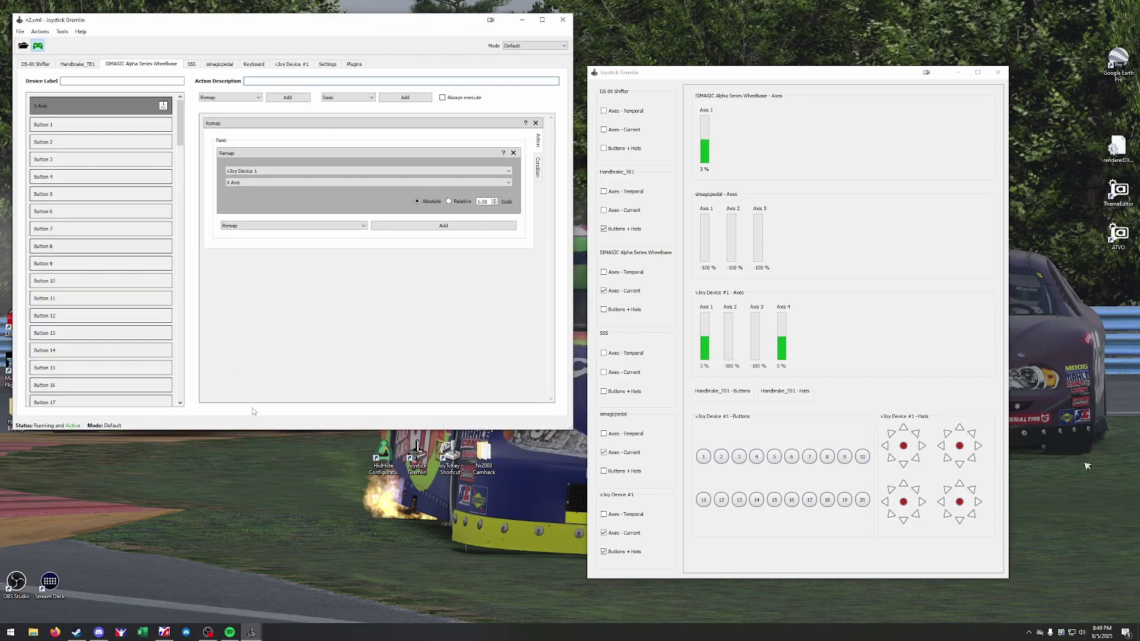
{"action": "left_click_drag", "start_coordinate": [259, 431], "coordinate": [261, 344]}
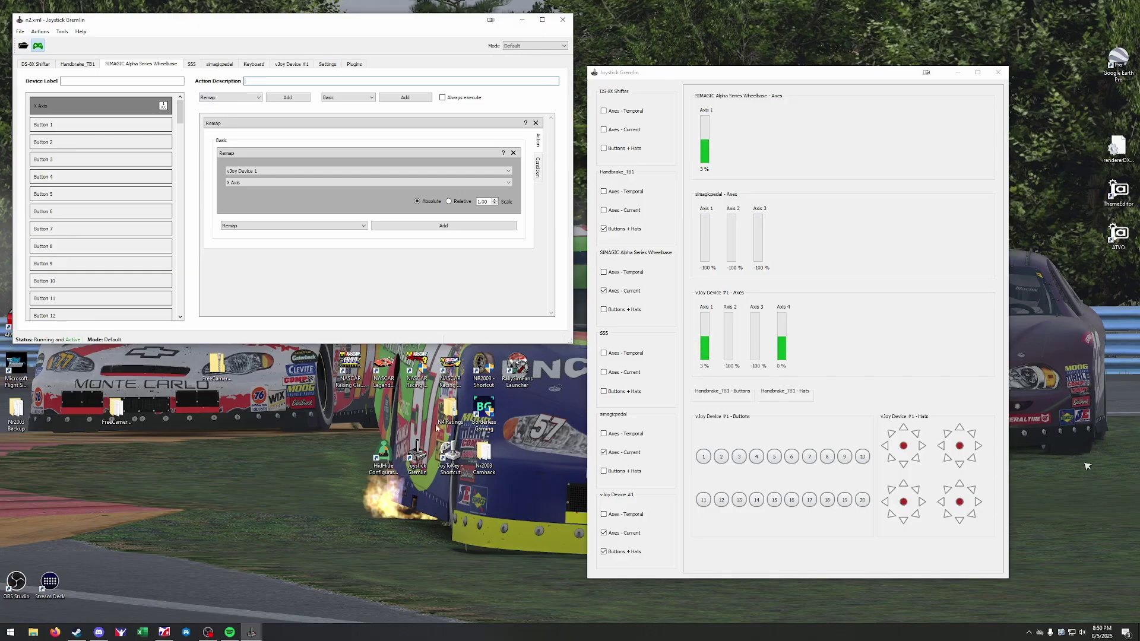
{"action": "left_click", "coordinate": [997, 72]}
{"action": "left_click_drag", "start_coordinate": [272, 30], "coordinate": [384, 128]}
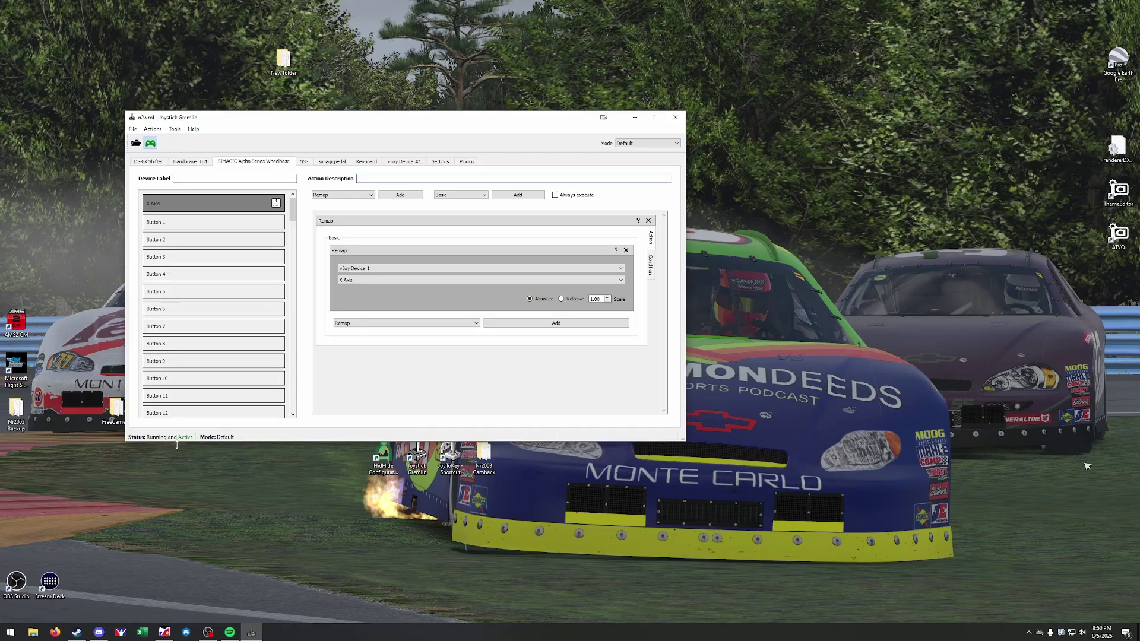
Toggle the Joystick Gremlin profile off, back on, then off again so it shows Not Running
{"action": "left_click", "coordinate": [150, 143]}
{"action": "left_click", "coordinate": [150, 144]}
{"action": "left_click", "coordinate": [150, 143]}
Close Joystick Gremlin, then in HidHide unhide the SIMAGIC Alpha Mini and cloak the vJoy device
{"action": "left_click", "coordinate": [674, 116]}
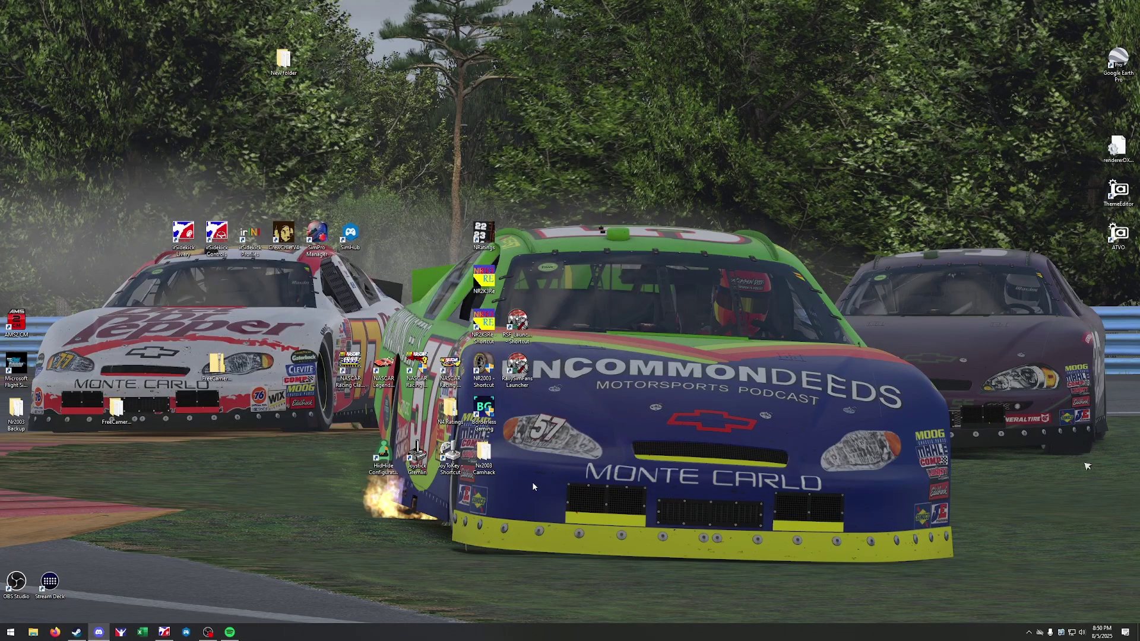
{"action": "double_click", "coordinate": [384, 454]}
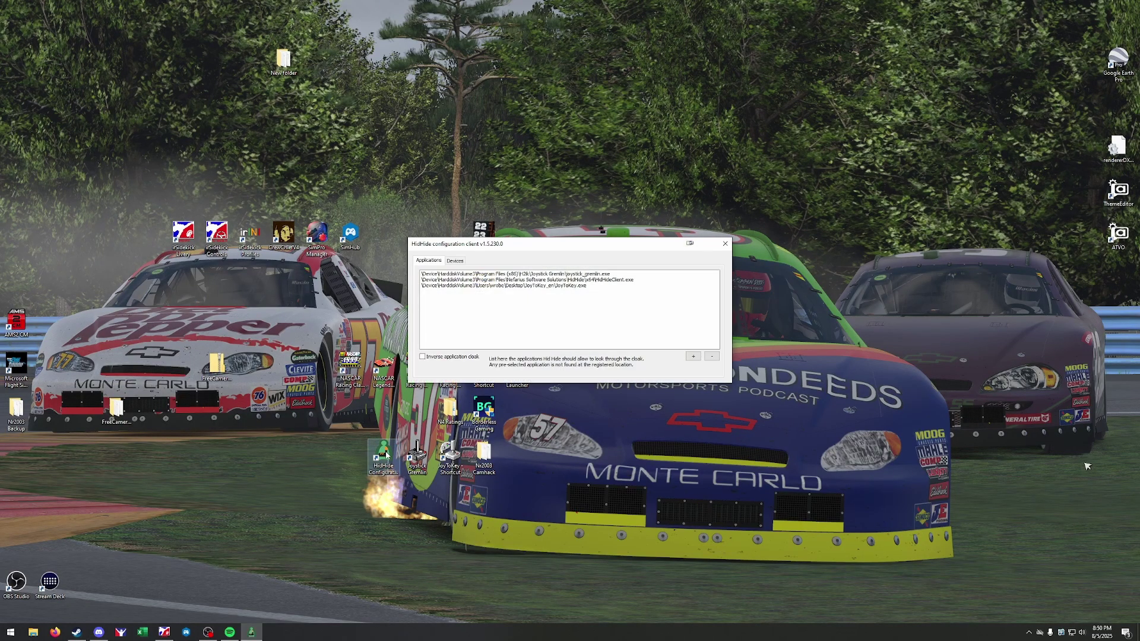
{"action": "left_click", "coordinate": [458, 262]}
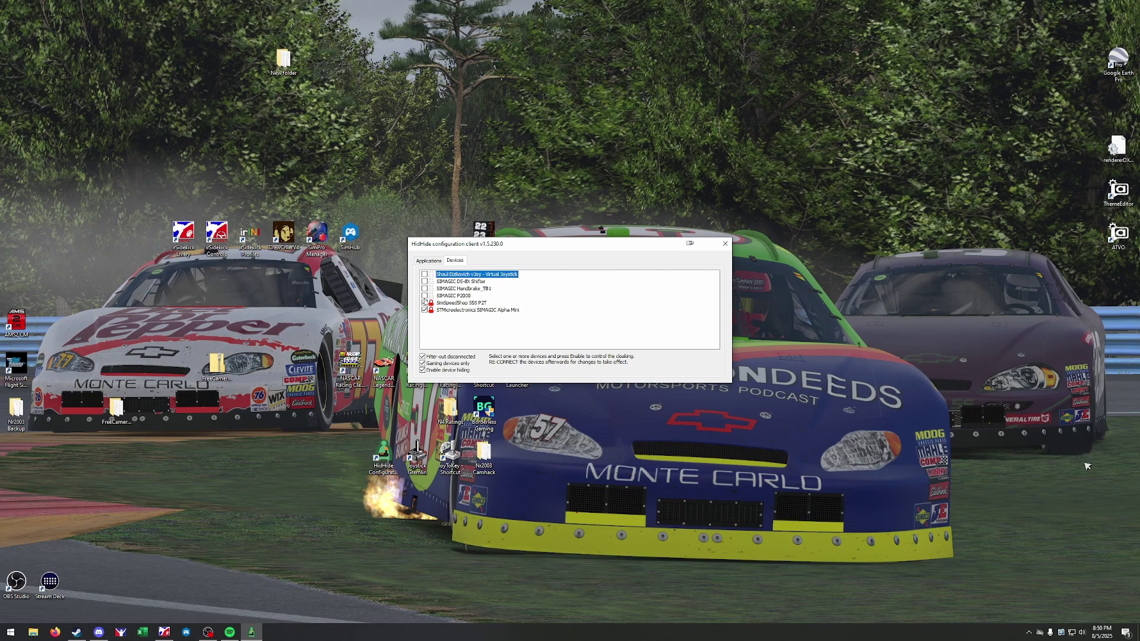
{"action": "left_click", "coordinate": [425, 309]}
{"action": "left_click", "coordinate": [425, 275]}
{"action": "left_click", "coordinate": [725, 244]}
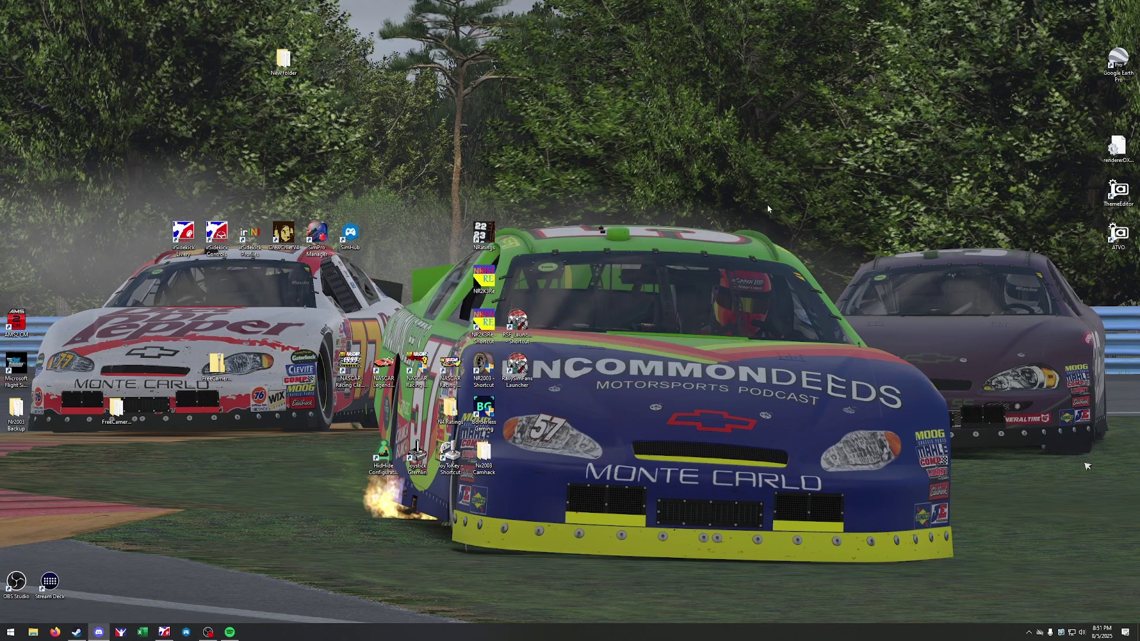